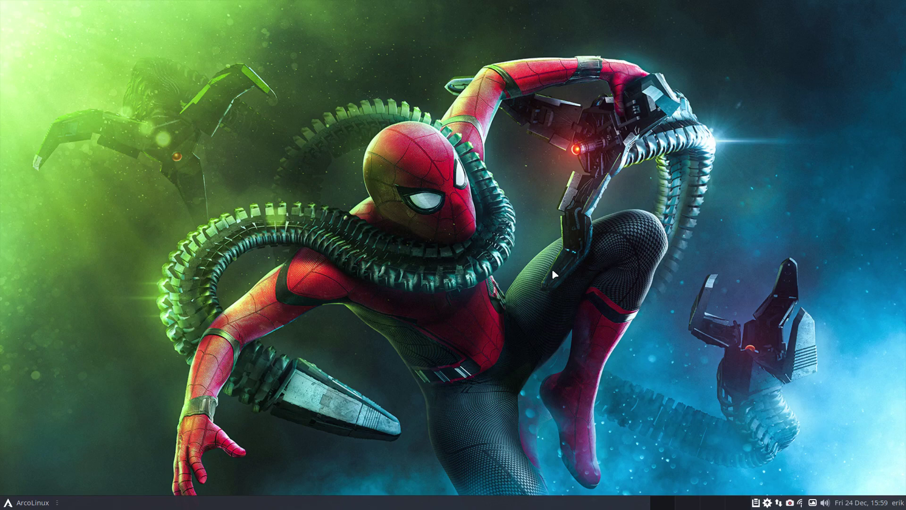
# Open a terminal window and the Add/Remove Software package manager, and search its packages for deluge.
pyautogui.hotkey('ctrl', 'alt', 't')
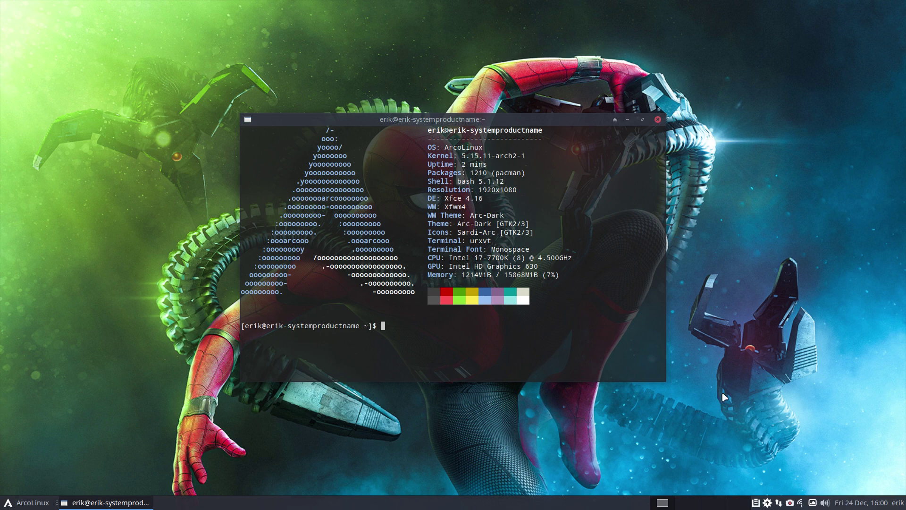
pyautogui.click(768, 503)
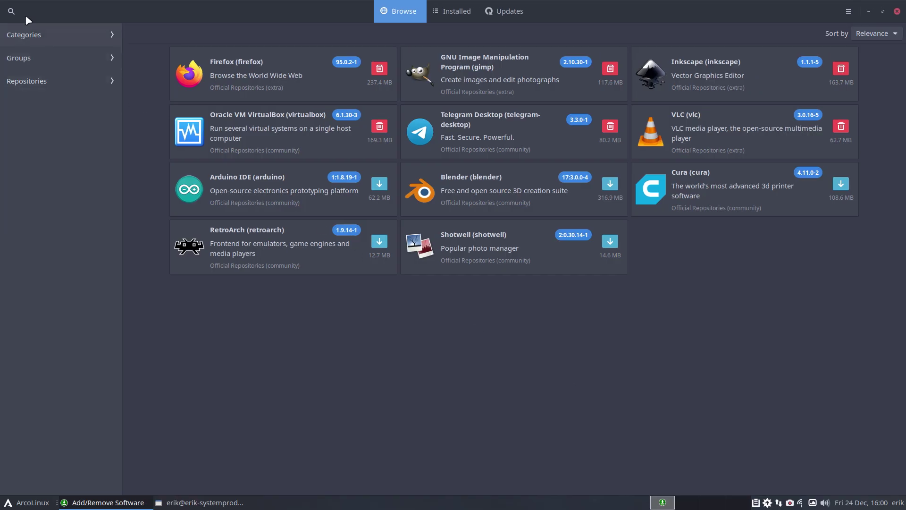
pyautogui.click(14, 10)
pyautogui.write('deluge')
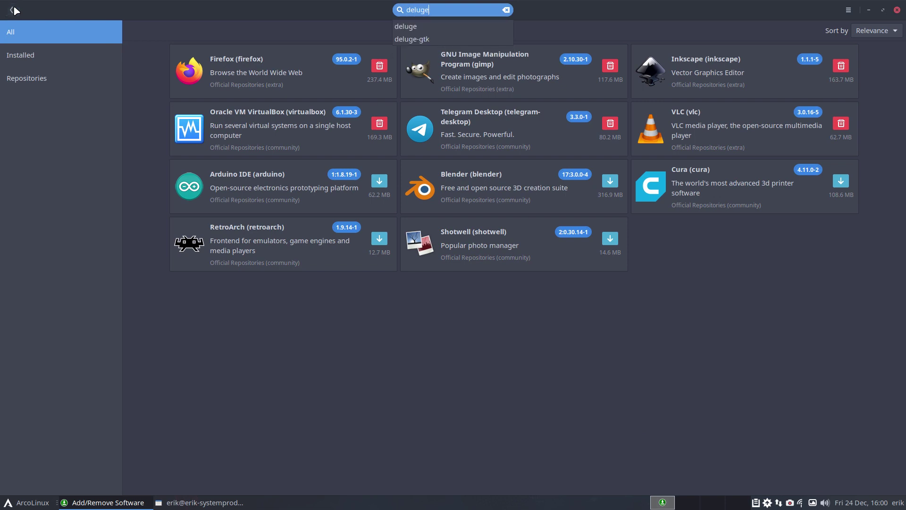
pyautogui.press('Return')
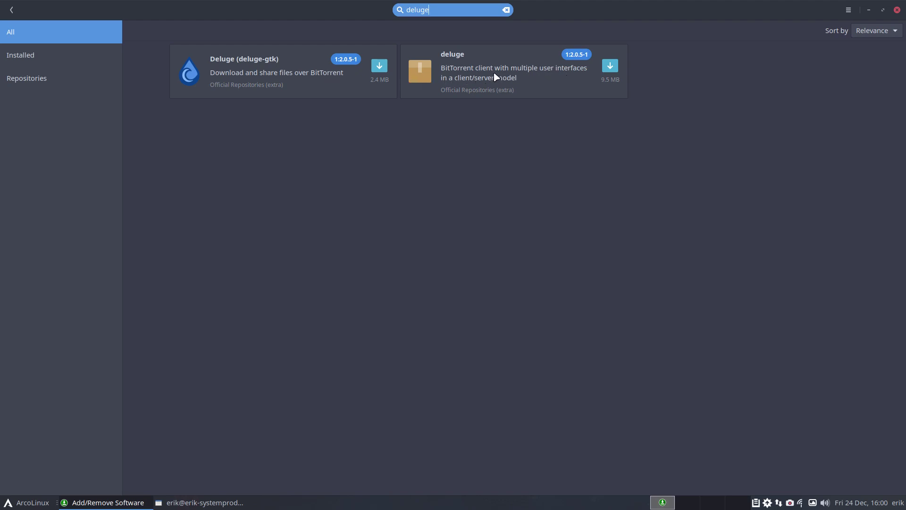
# Launch the Software application, maximize its window and look through the Explore page.
pyautogui.click(11, 505)
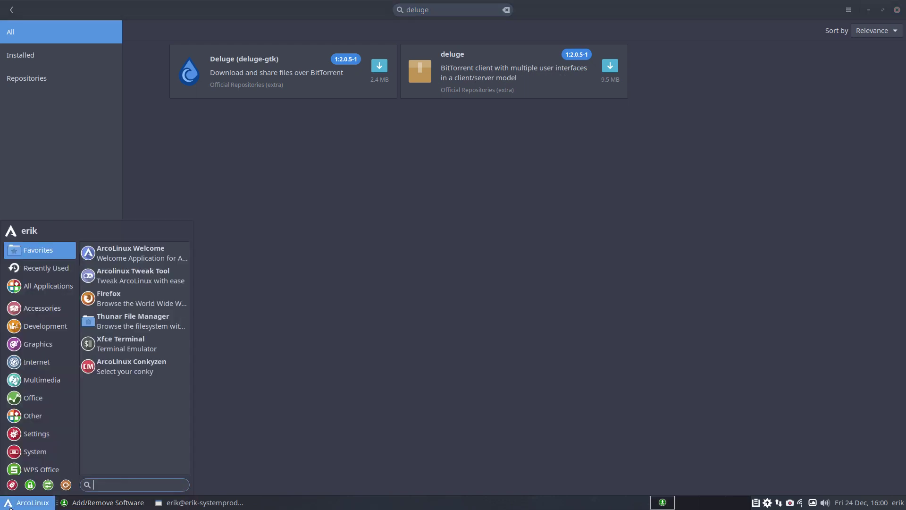
pyautogui.write('sof')
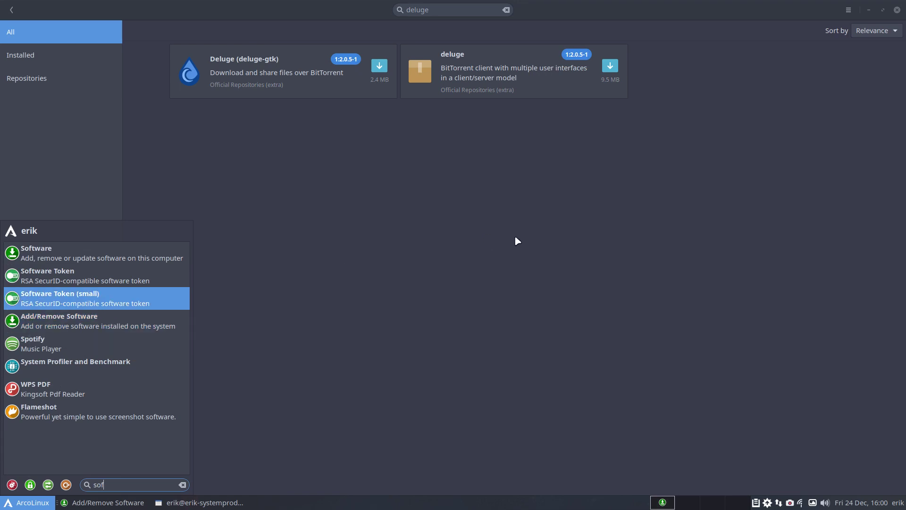
pyautogui.click(80, 258)
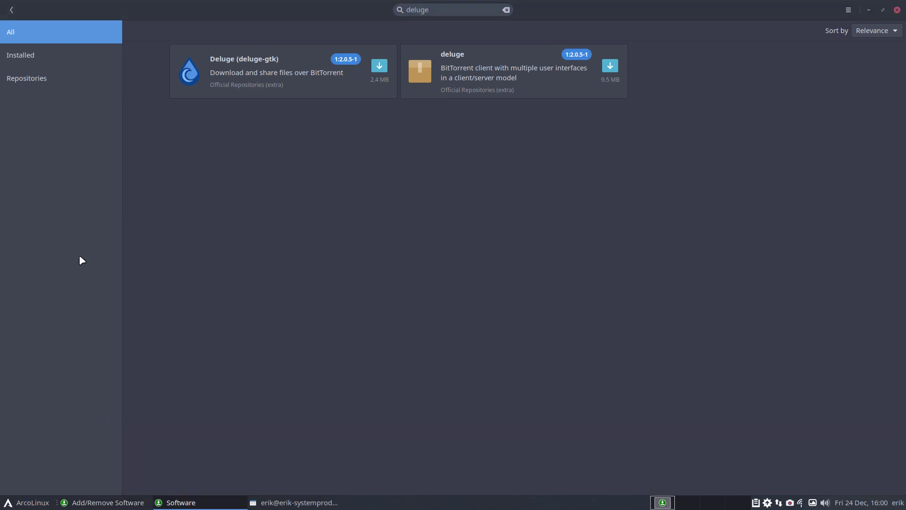
pyautogui.click(433, 314)
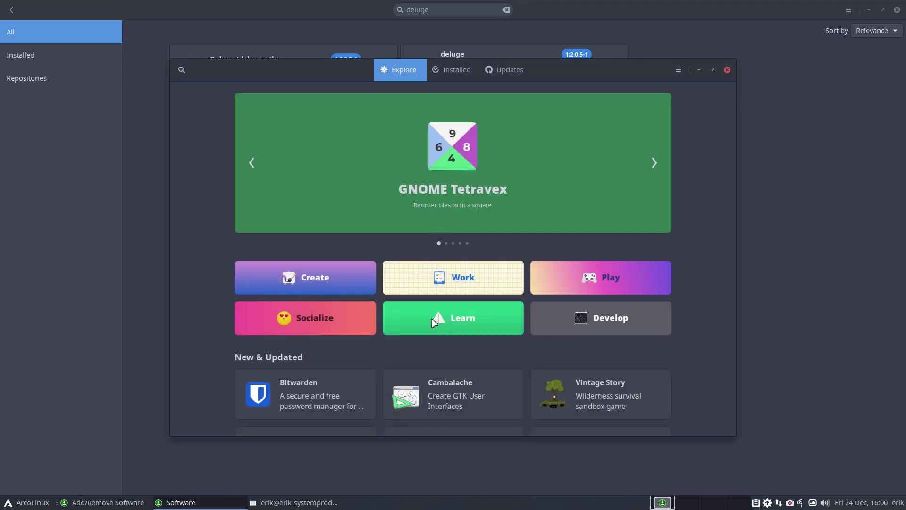
pyautogui.click(713, 69)
pyautogui.scroll(-3, 127, 283)
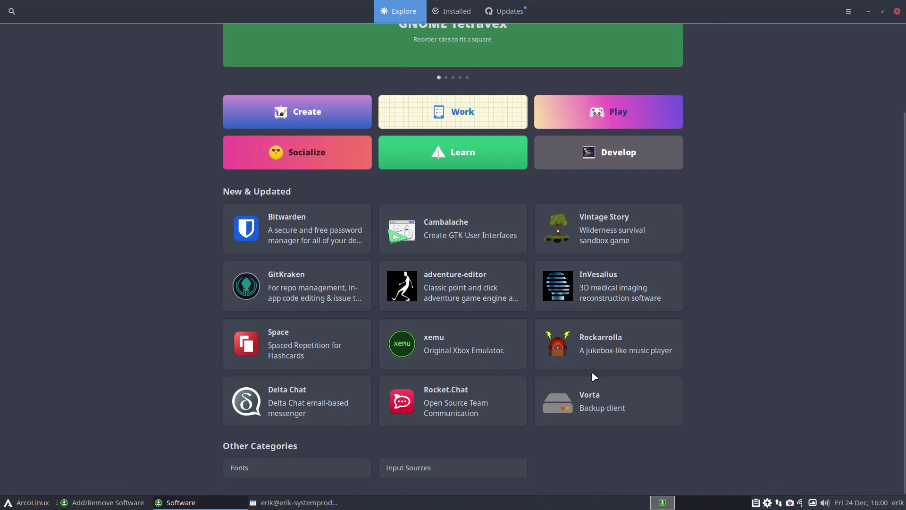
pyautogui.scroll(3, 593, 373)
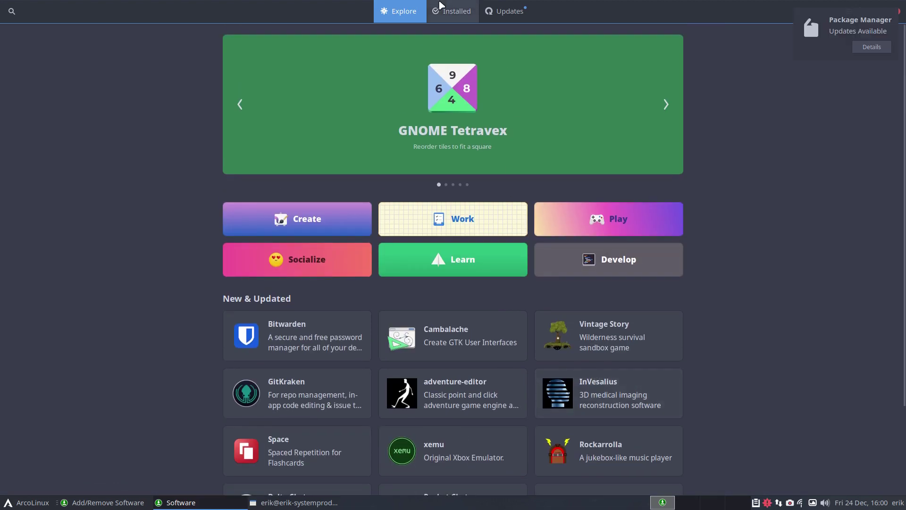
# View the available updates in Software, dismiss the update notification and close both package managers.
pyautogui.click(465, 10)
pyautogui.click(500, 11)
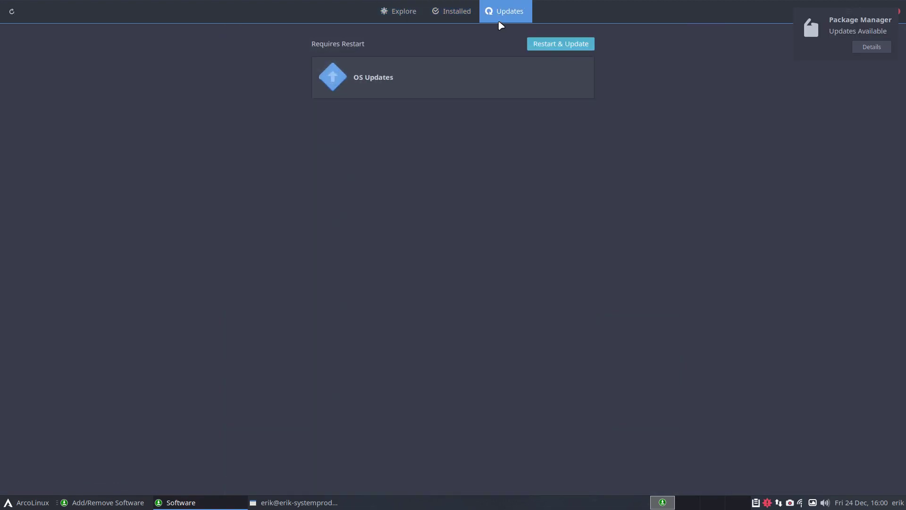
pyautogui.click(876, 20)
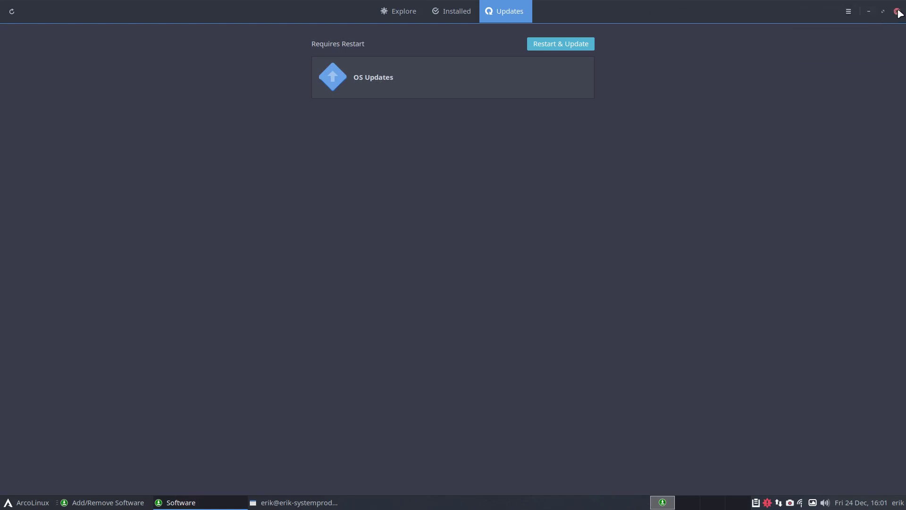
pyautogui.click(897, 10)
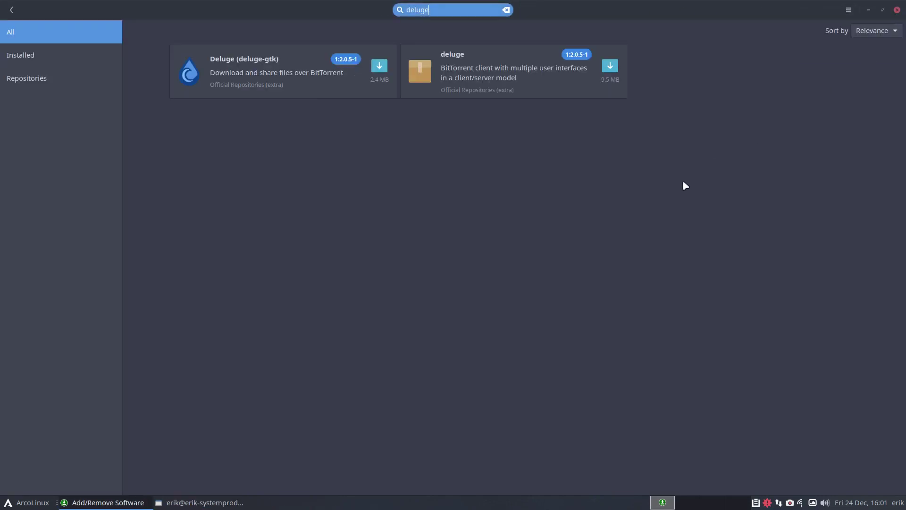
pyautogui.click(897, 10)
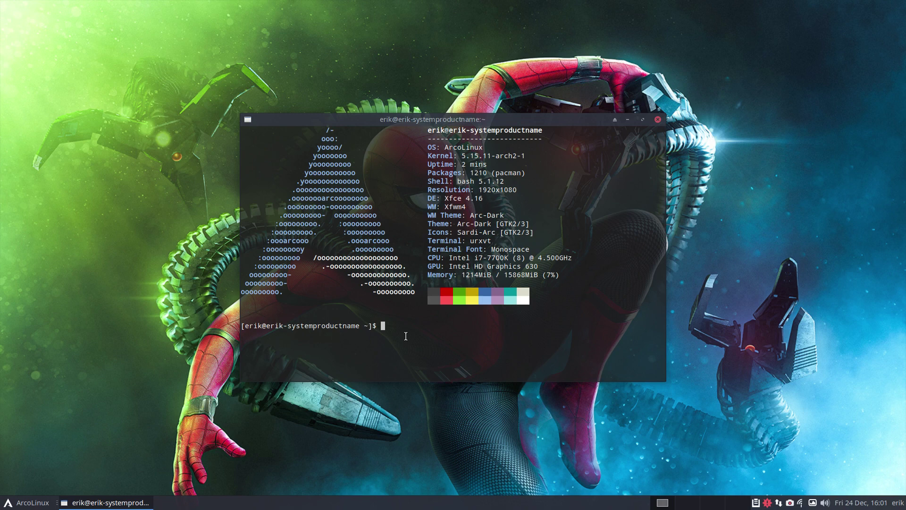
# Run sudo pacman -S deluge-gtk in the terminal, enter the account password and accept the installation.
pyautogui.write('sudo ')
pyautogui.write('pacman -S ')
pyautogui.write('delg')
pyautogui.write('ge')
pyautogui.write('-gtk')
pyautogui.press('Return')
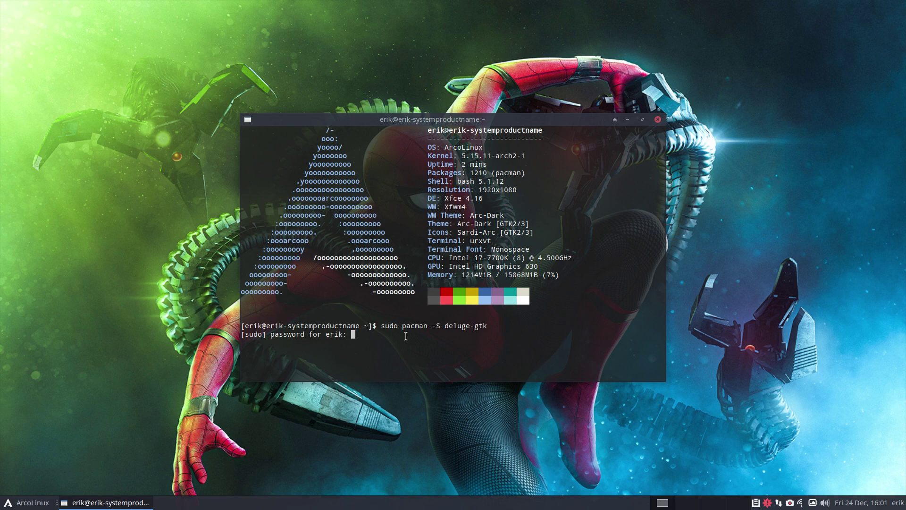
pyautogui.press('Return')
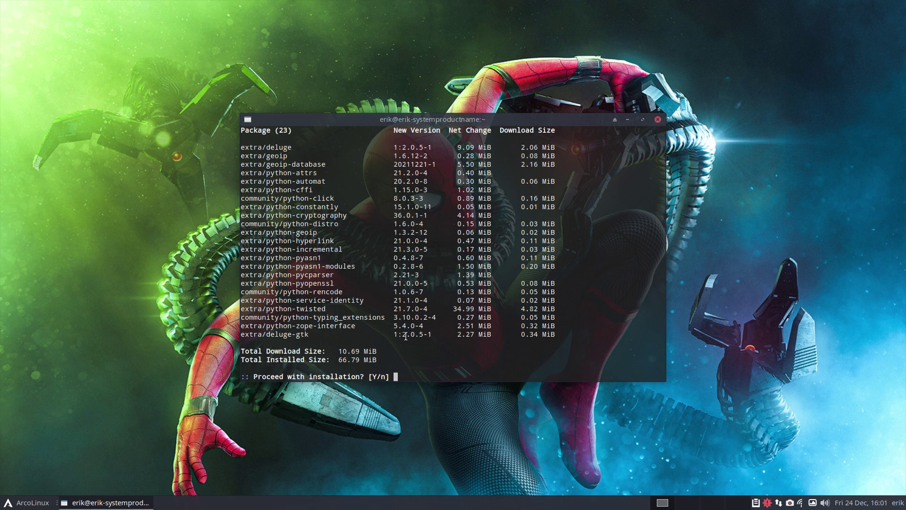
pyautogui.press('Return')
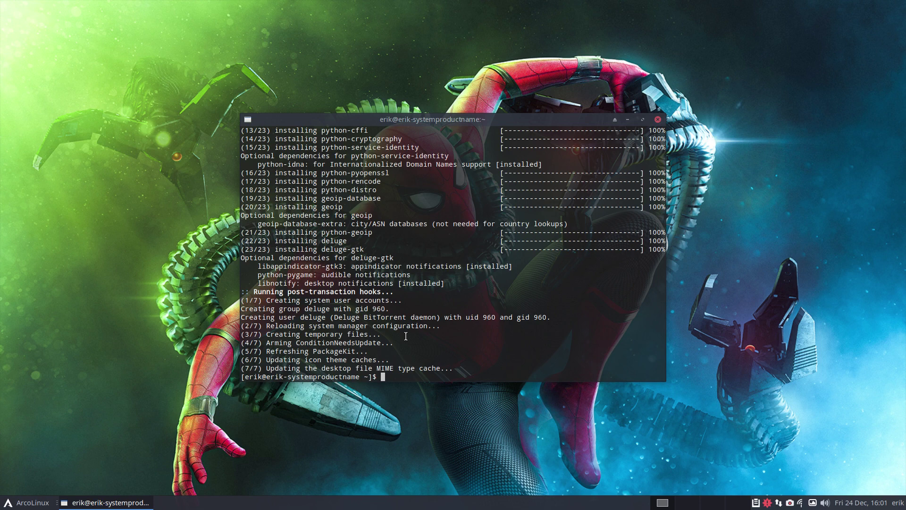
# Launch Deluge, close the terminal window and move the Deluge window towards the middle of the desktop.
pyautogui.click(14, 505)
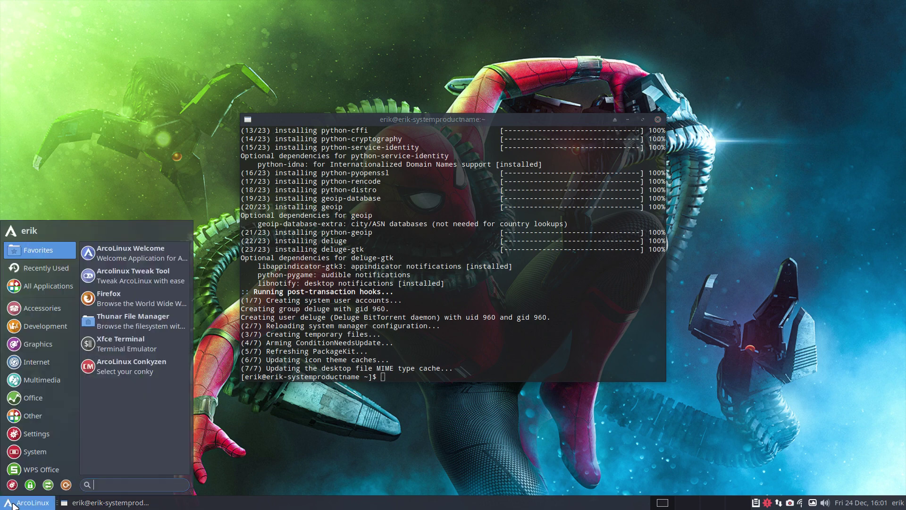
pyautogui.write('dlu')
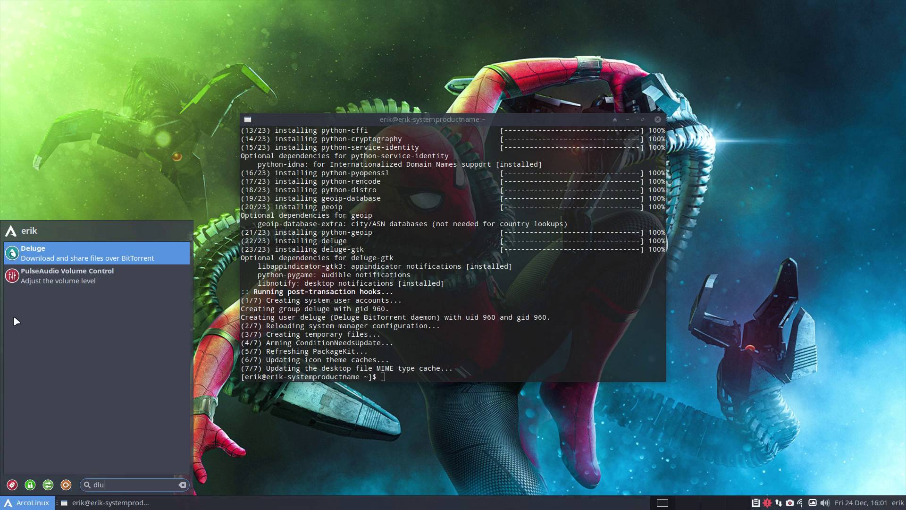
pyautogui.click(65, 256)
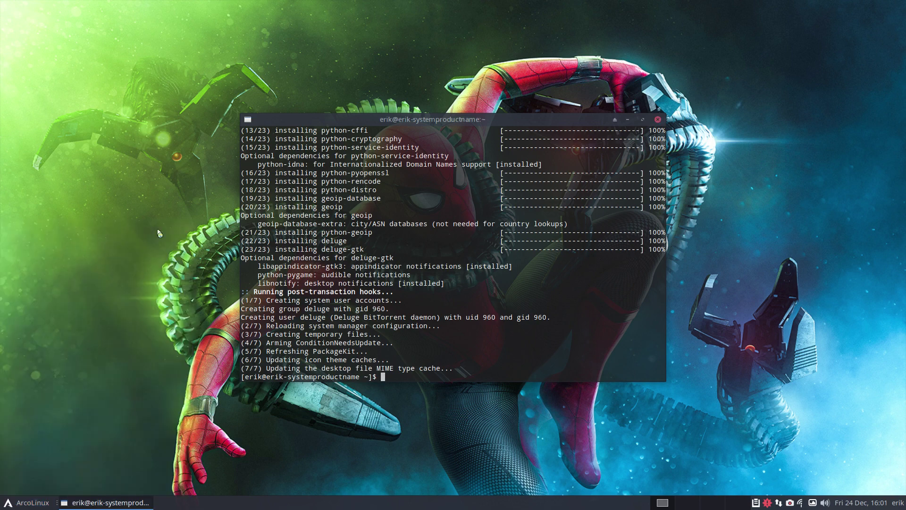
pyautogui.click(658, 119)
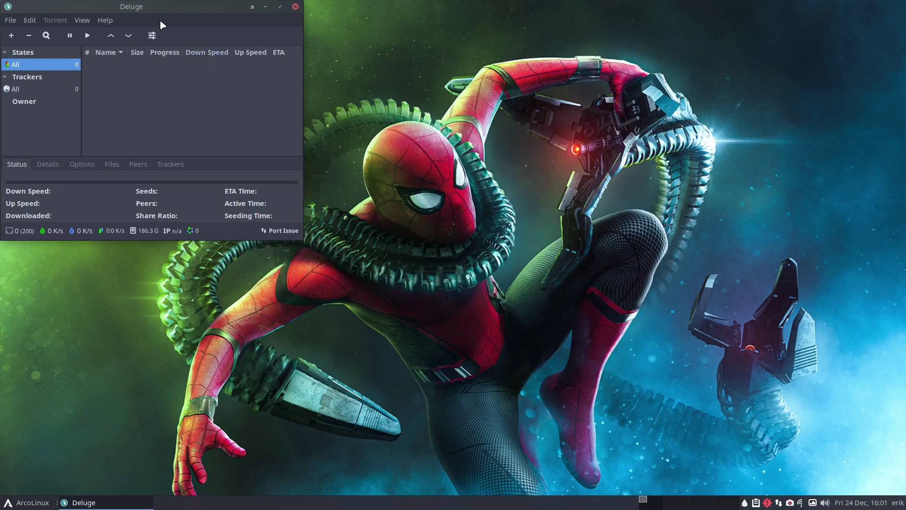
pyautogui.moveTo(160, 22); pyautogui.dragTo(545, 68)
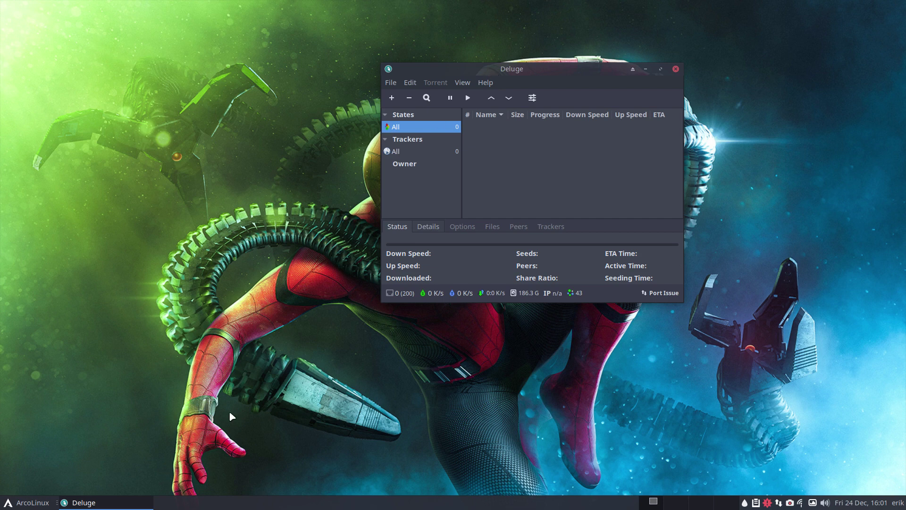
# Switch to Firefox in a maximized window and load arcolinux.info in a new tab.
pyautogui.hotkey('ctrl', 'alt', 'f')
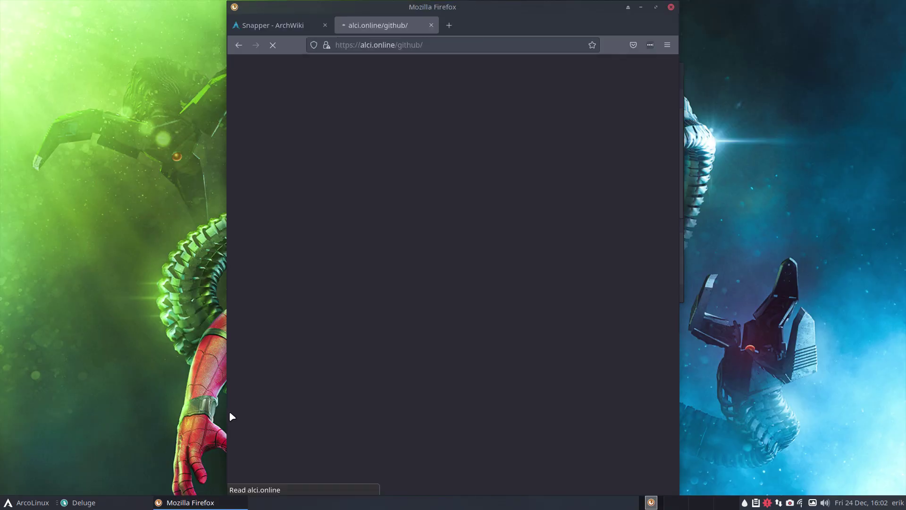
pyautogui.click(656, 7)
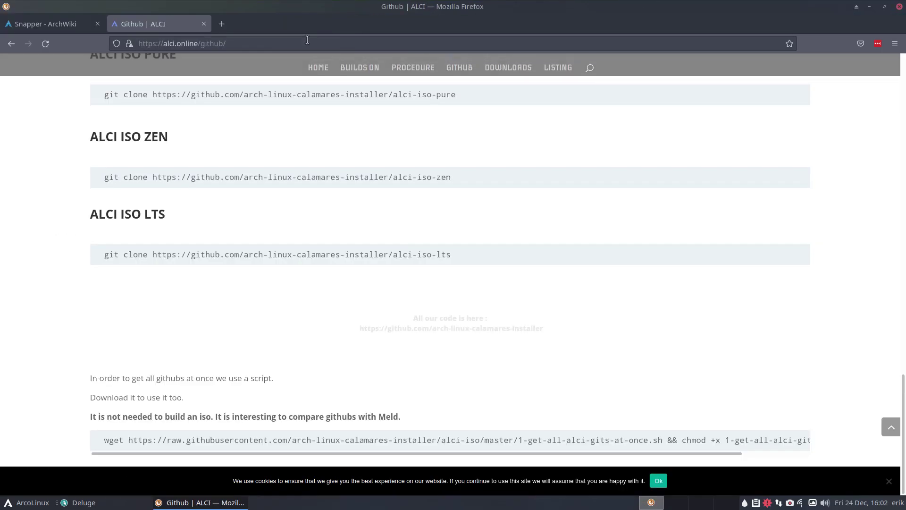
pyautogui.hotkey('ctrl', 't')
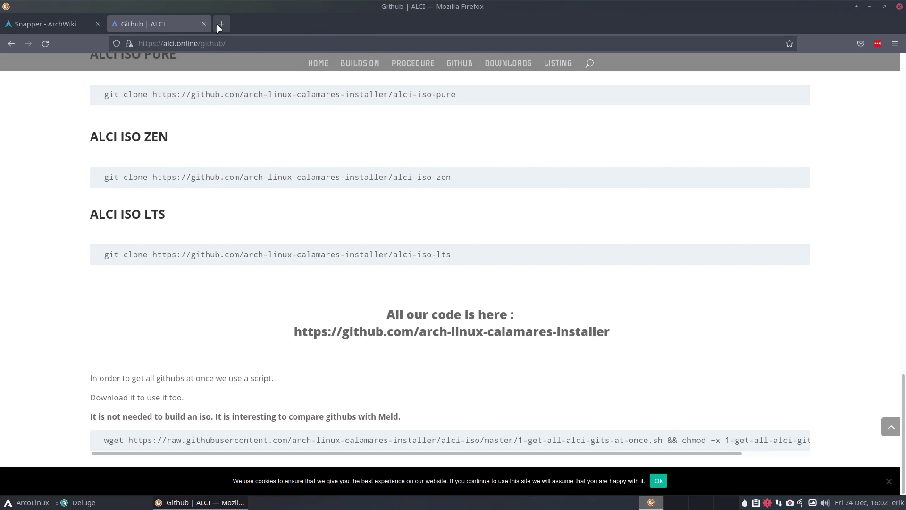
pyautogui.write('arcolinux.inf')
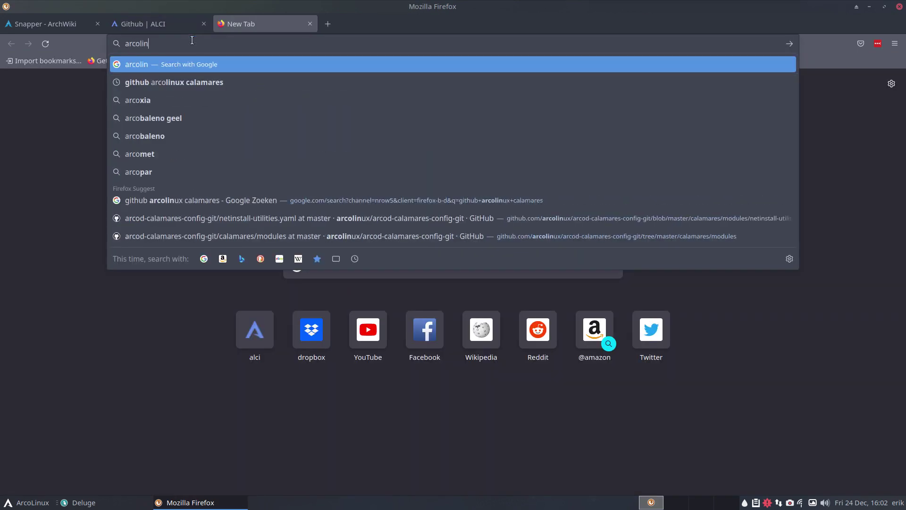
pyautogui.write('o')
pyautogui.press('Return')
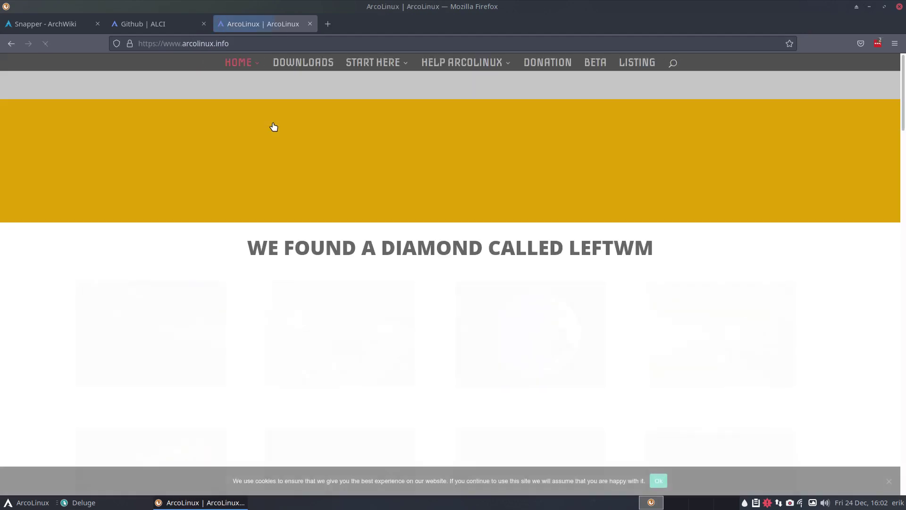
# Go to the ArcoLinux downloads page and open the direct torrents listing through its ArcoLinuxL link.
pyautogui.click(304, 64)
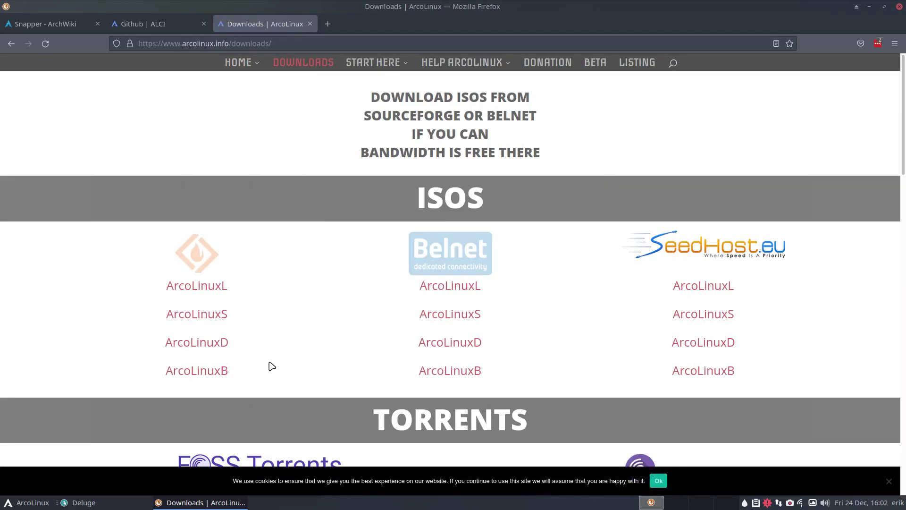
pyautogui.scroll(-6, 597, 413)
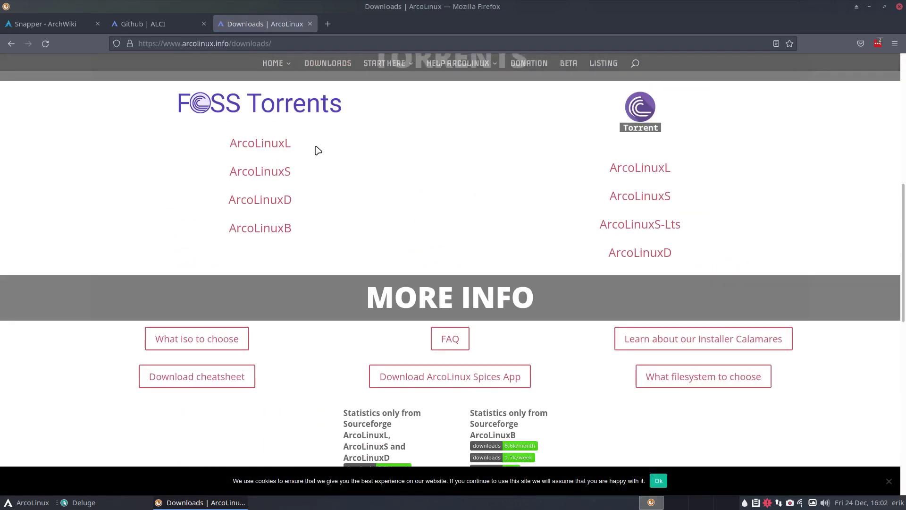
pyautogui.click(638, 169)
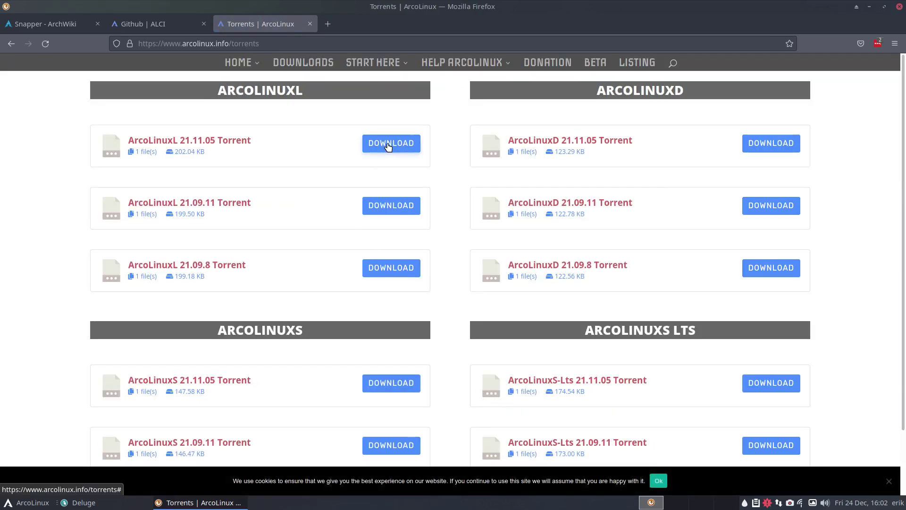
# Download the ArcoLinuxD 21.11.05 torrent with Save File, making that choice automatic for files like this.
pyautogui.click(765, 145)
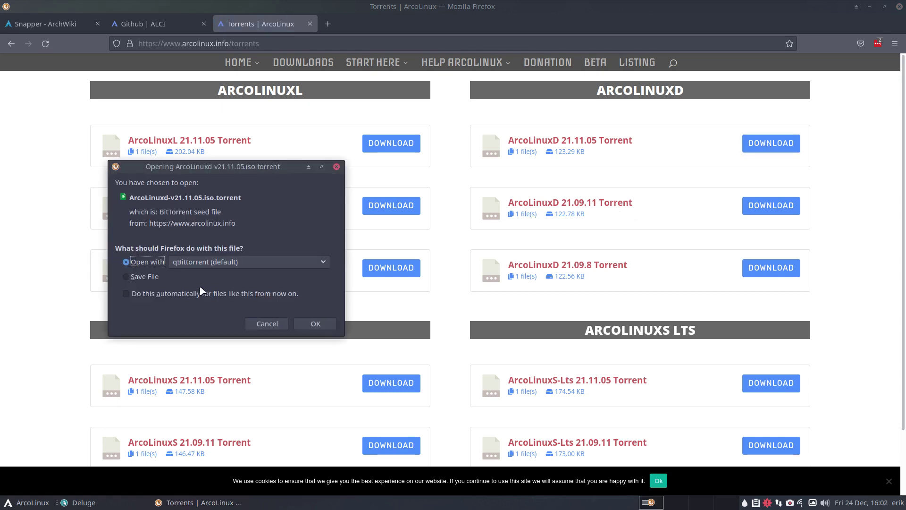
pyautogui.click(142, 277)
pyautogui.click(144, 292)
pyautogui.click(314, 335)
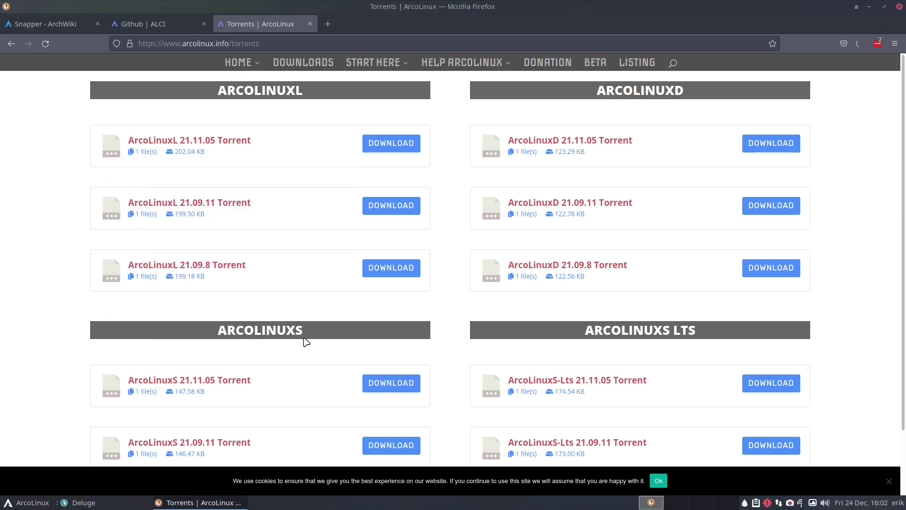
# Minimize the browser, start the Thunar file manager and open the Downloads folder.
pyautogui.click(868, 6)
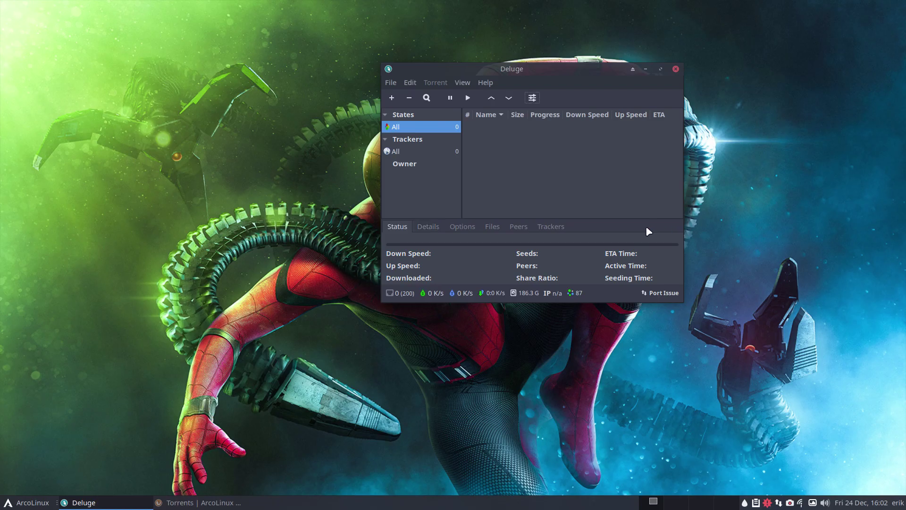
pyautogui.click(26, 502)
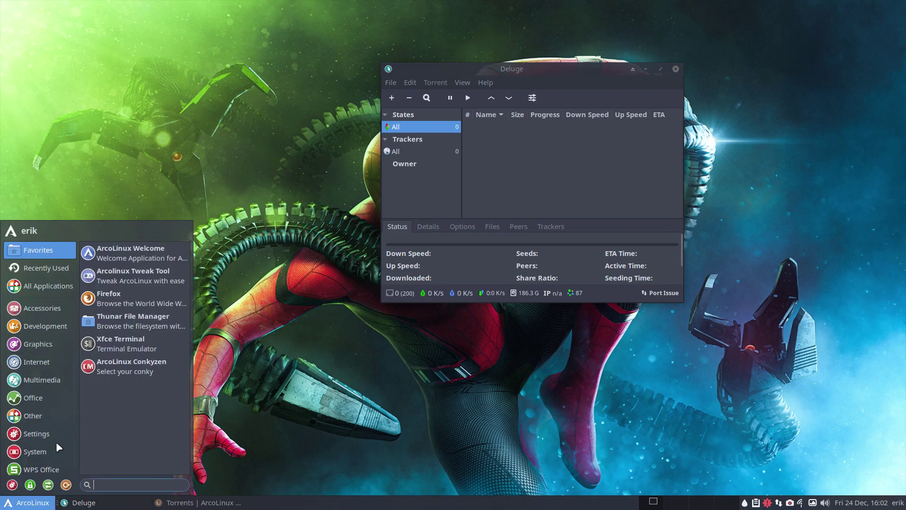
pyautogui.click(123, 320)
pyautogui.click(297, 255)
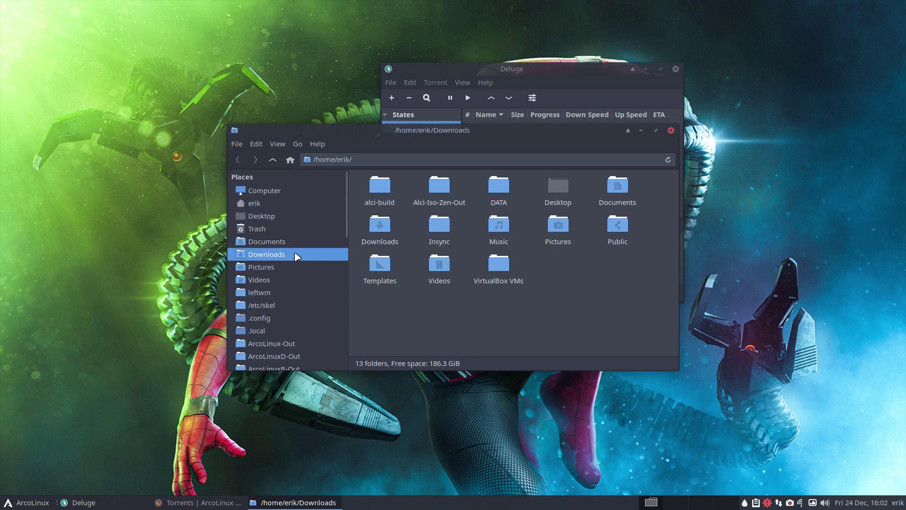
pyautogui.click(498, 186)
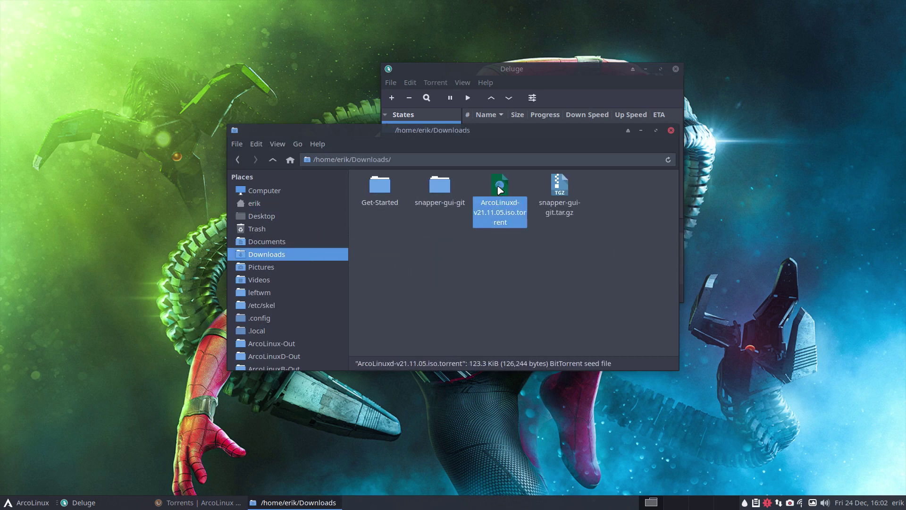
pyautogui.doubleClick(500, 189)
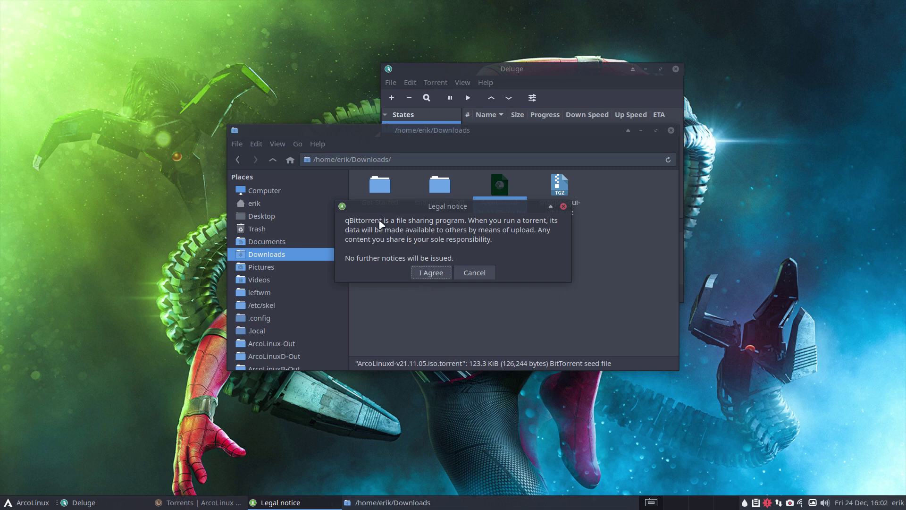
pyautogui.click(470, 273)
# Open the ArcoLinuxd-v21.11.05.iso.torrent file with Deluge instead of the default application and add the torrent to start its download.
pyautogui.rightClick(501, 209)
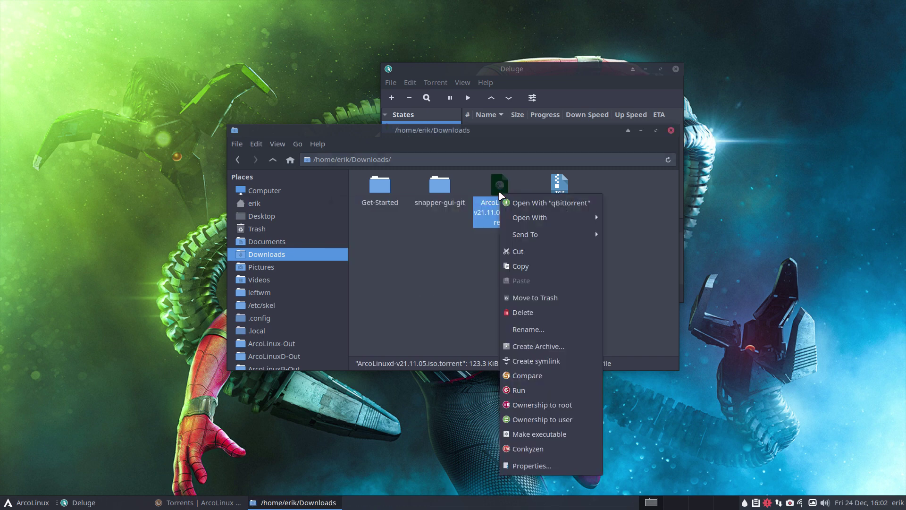
pyautogui.moveTo(552, 218)
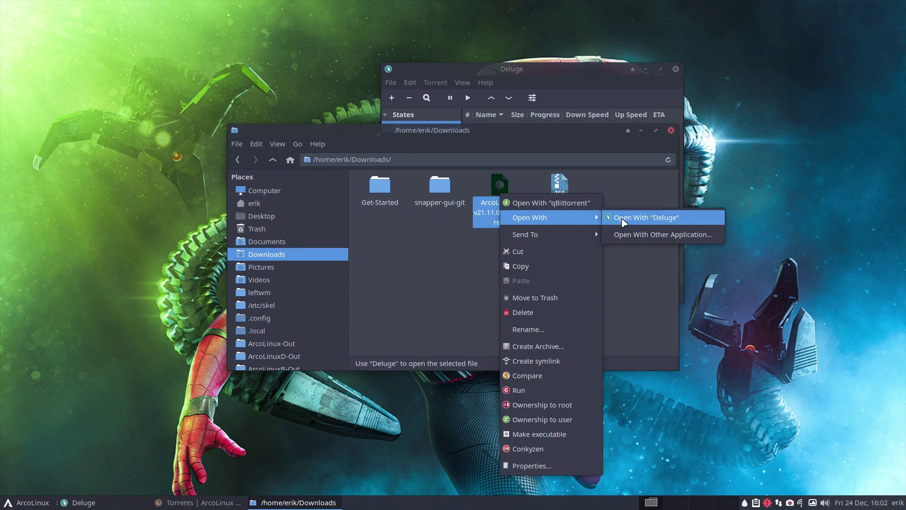
pyautogui.click(624, 220)
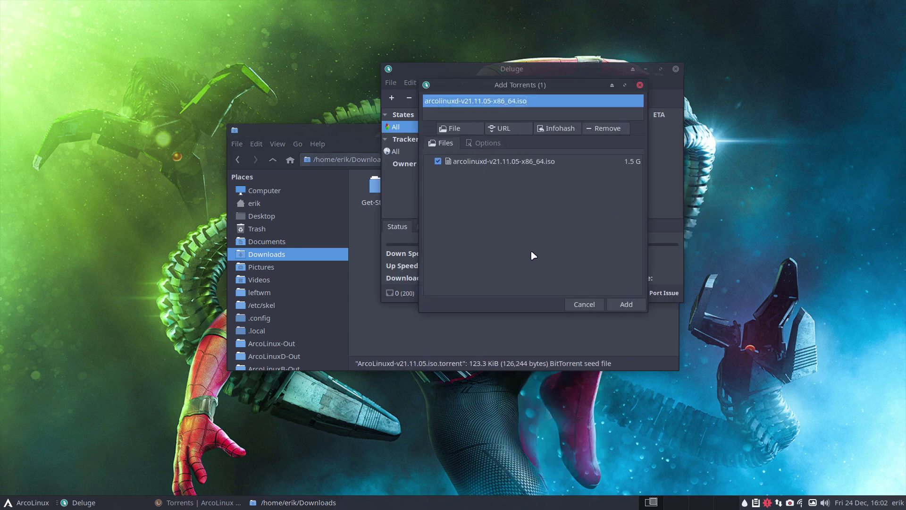
pyautogui.click(626, 304)
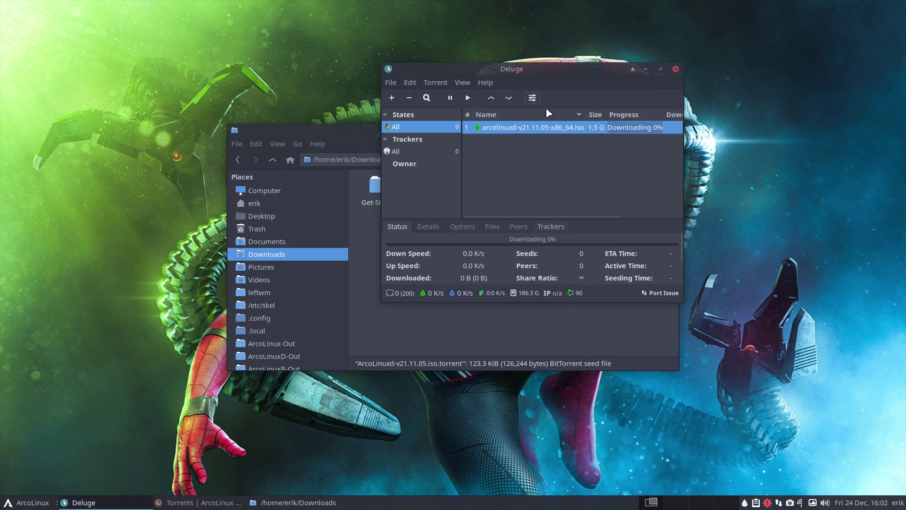
# Check the Downloads folder and minimize it, then enlarge the Deluge window in height and width so that all torrent columns fit.
pyautogui.hotkey('alt', 'Tab')
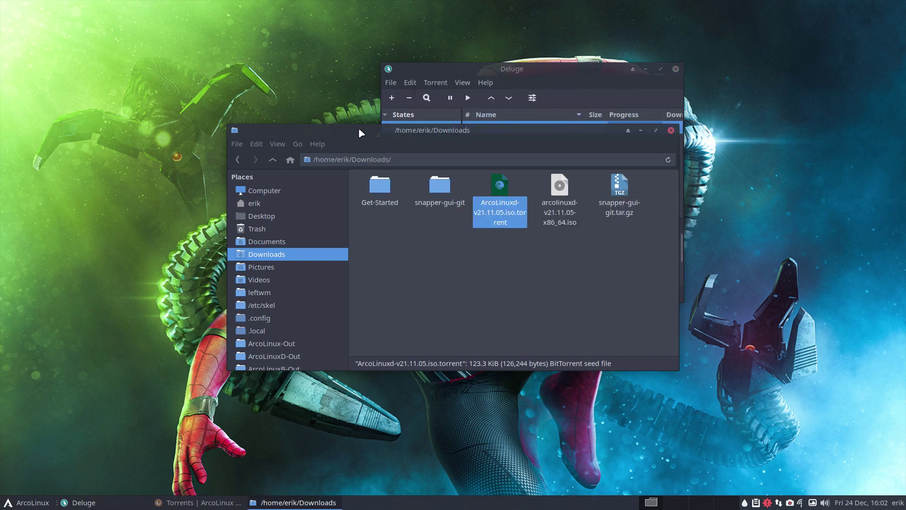
pyautogui.click(641, 130)
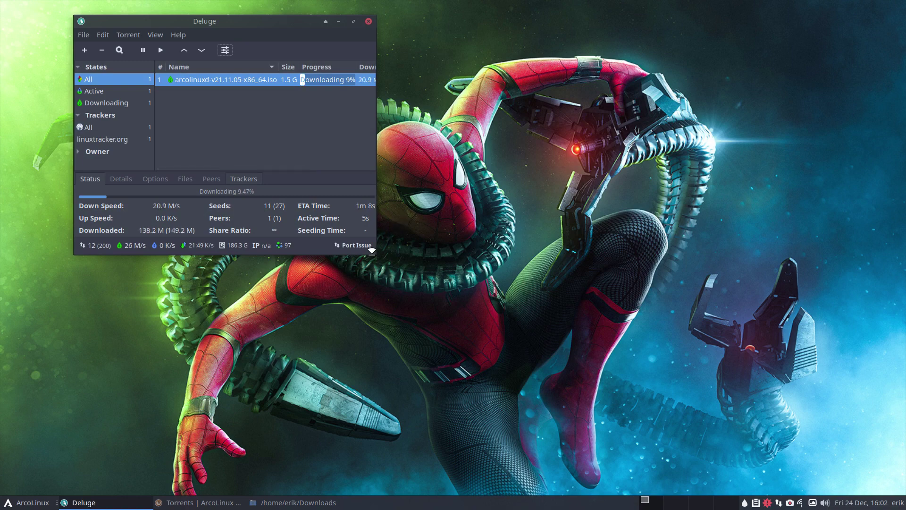
pyautogui.moveTo(372, 251); pyautogui.dragTo(373, 328)
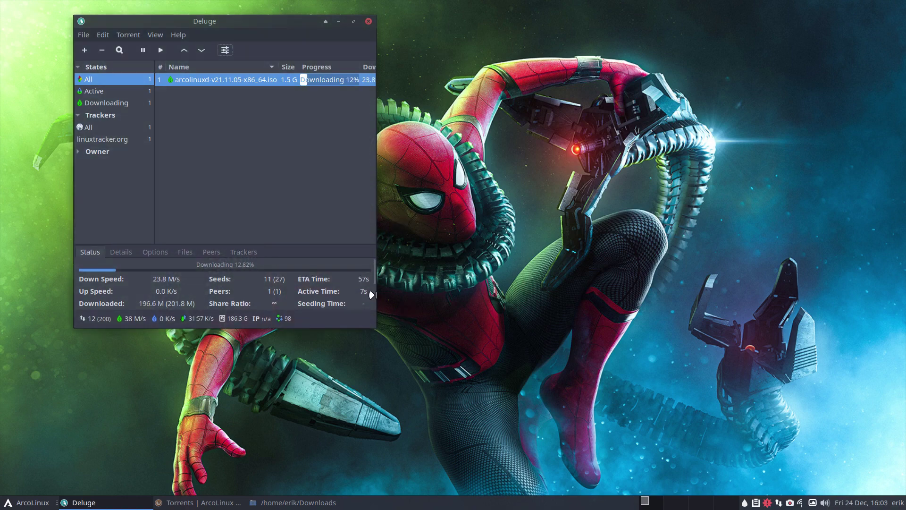
pyautogui.moveTo(372, 295); pyautogui.dragTo(817, 295)
pyautogui.moveTo(431, 21); pyautogui.dragTo(455, 19)
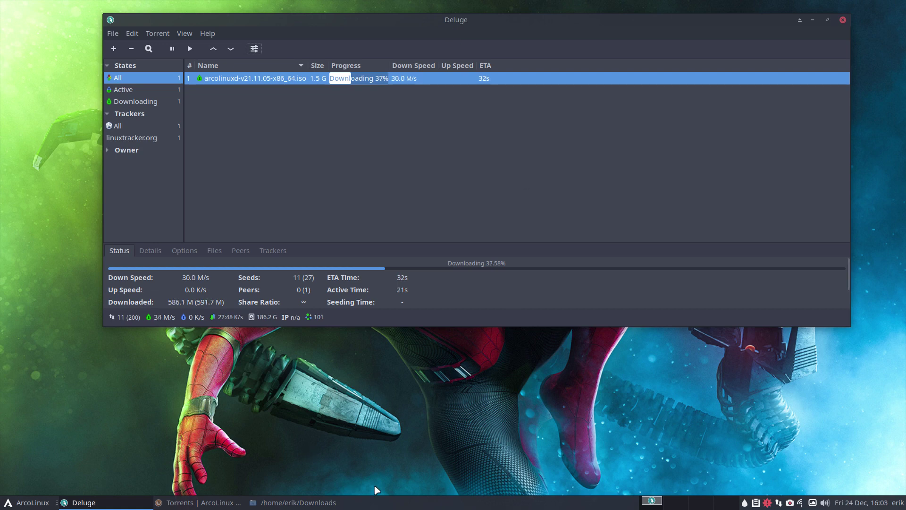
# Search for torrent packages in the graphical Add/Remove Software manager, then close it.
pyautogui.click(778, 503)
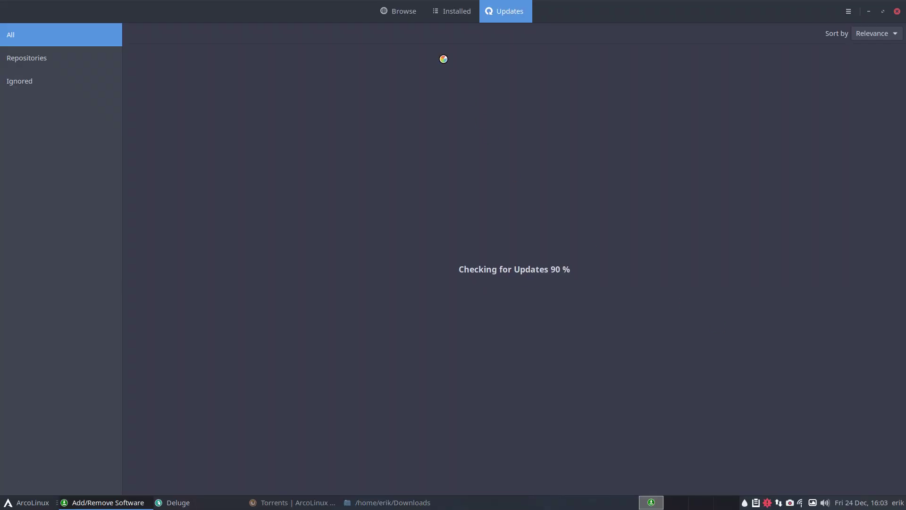
pyautogui.click(386, 10)
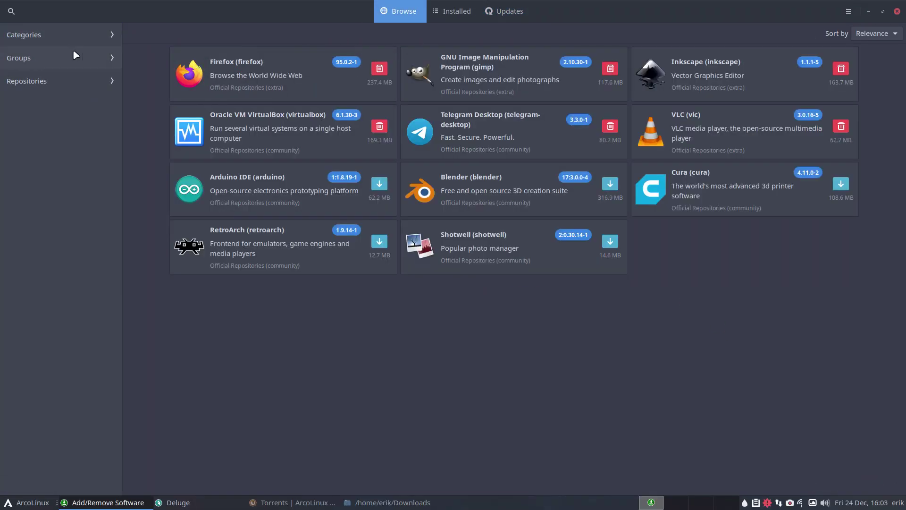
pyautogui.hotkey('ctrl', 'f')
pyautogui.write('tore')
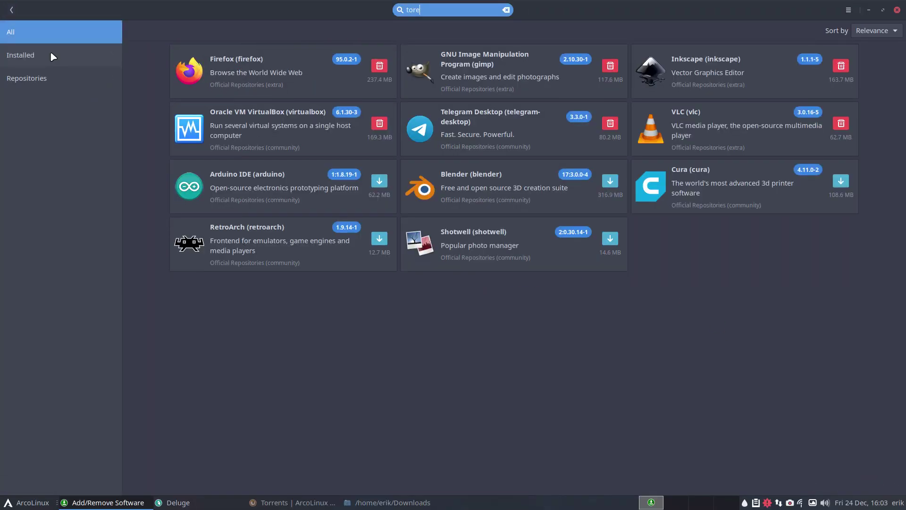
pyautogui.press('BackSpace')
pyautogui.write('rent')
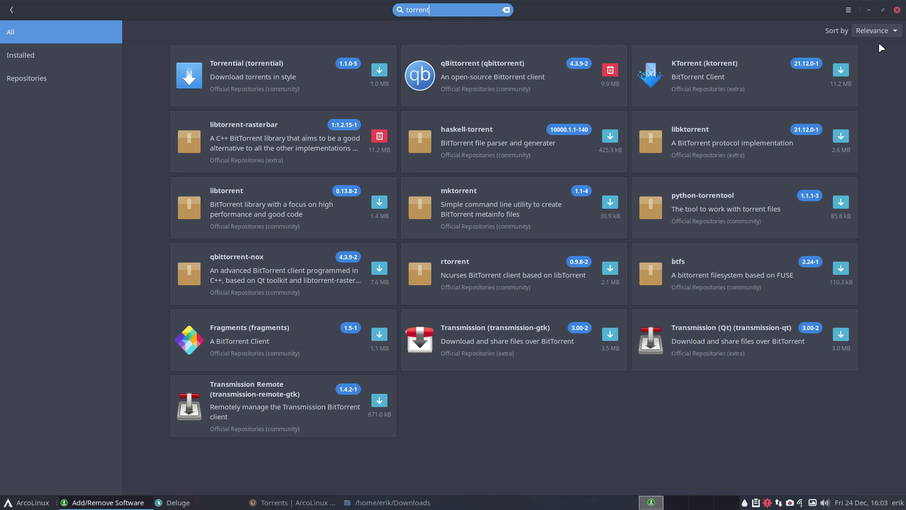
pyautogui.click(896, 10)
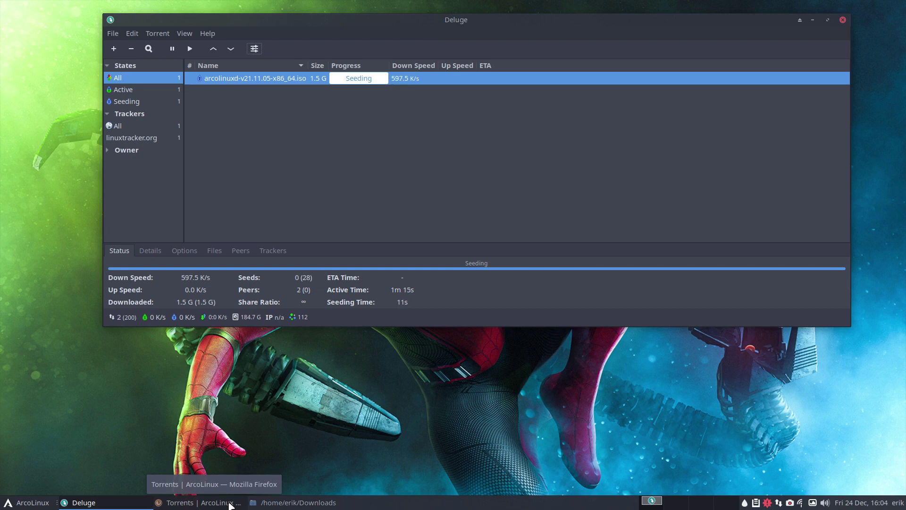
# Open a terminal and search the repositories and the AUR with the command yay torrent.
pyautogui.press('super+Return')
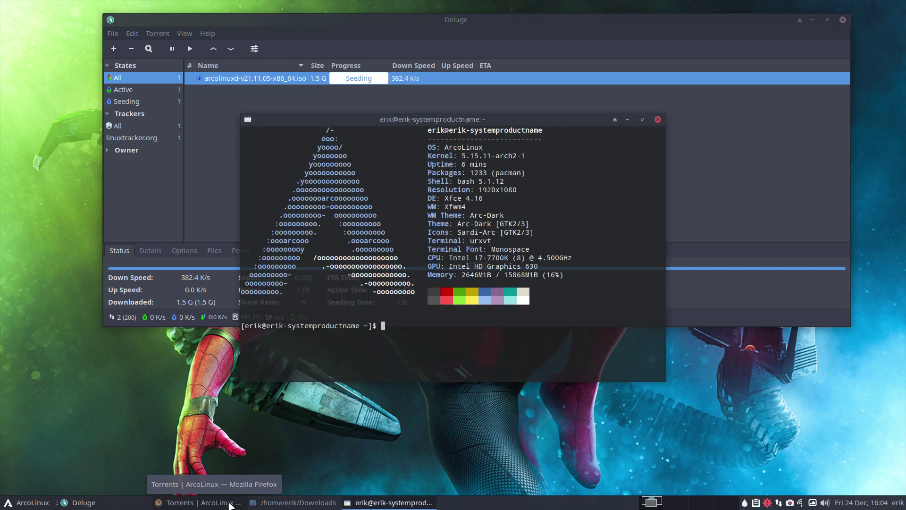
pyautogui.write('yay torrent')
pyautogui.press('Return')
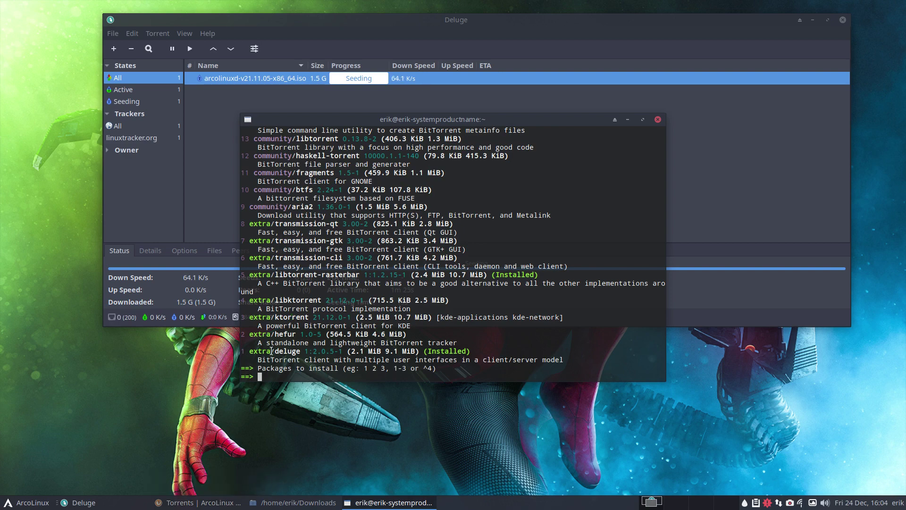
# Examine the official repository results for BitTorrent clients, including deluge, ktorrent and the transmission packages.
pyautogui.moveTo(272, 351); pyautogui.dragTo(319, 350)
pyautogui.scroll(2, 319, 350)
pyautogui.scroll(-2, 319, 350)
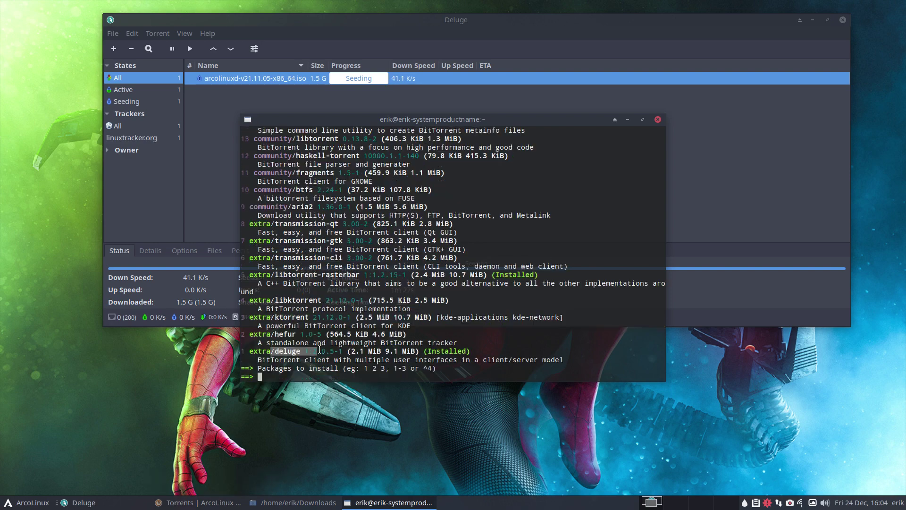
pyautogui.moveTo(271, 317); pyautogui.dragTo(315, 319)
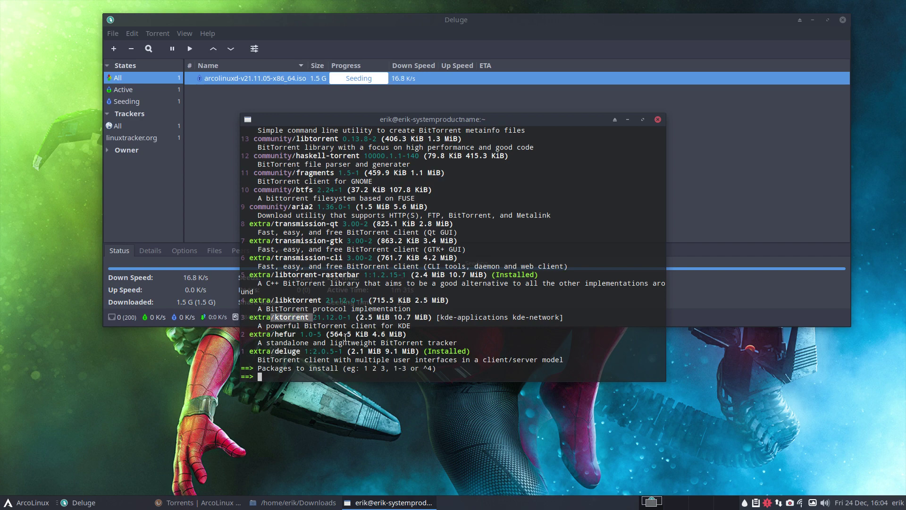
pyautogui.scroll(4, 345, 337)
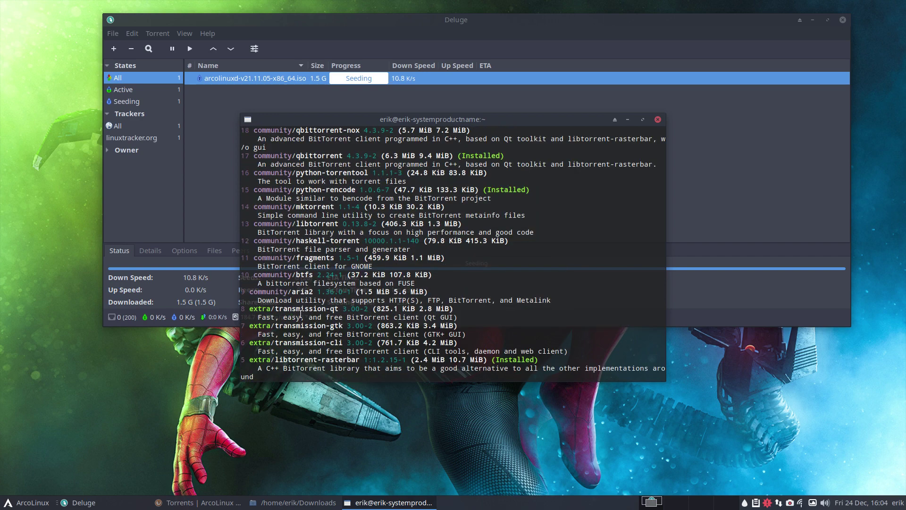
pyautogui.moveTo(284, 309); pyautogui.dragTo(339, 310)
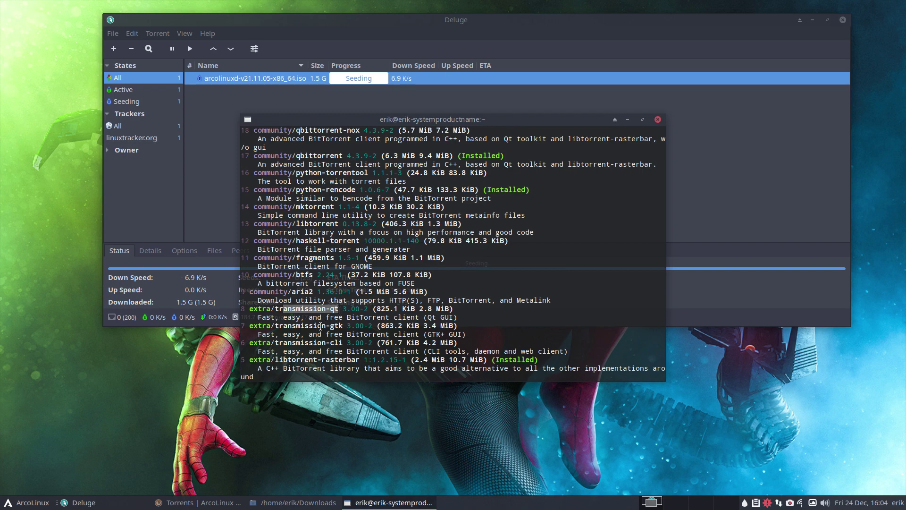
pyautogui.scroll(-3, 320, 326)
pyautogui.scroll(5, 319, 326)
# Browse the AUR results for torrent software, from popcorntime-bin back to the start of the list.
pyautogui.scroll(10, 320, 326)
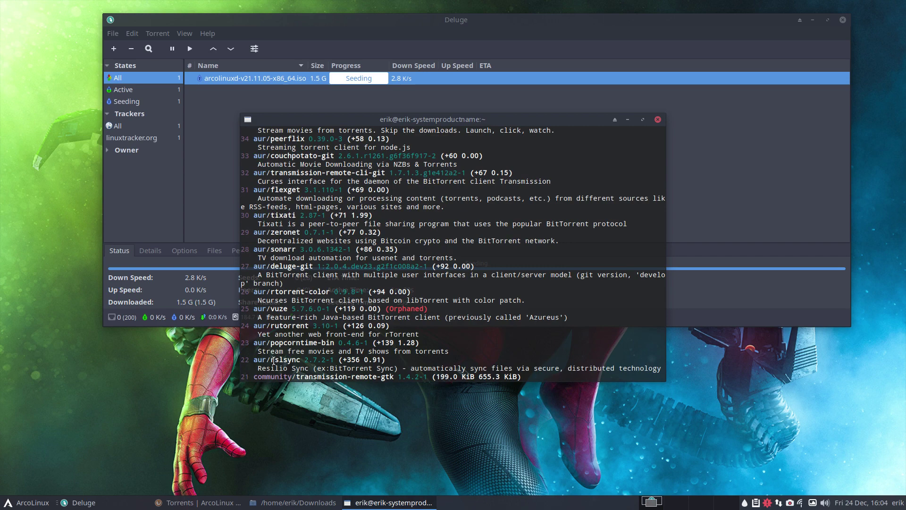
pyautogui.moveTo(274, 359); pyautogui.dragTo(251, 189)
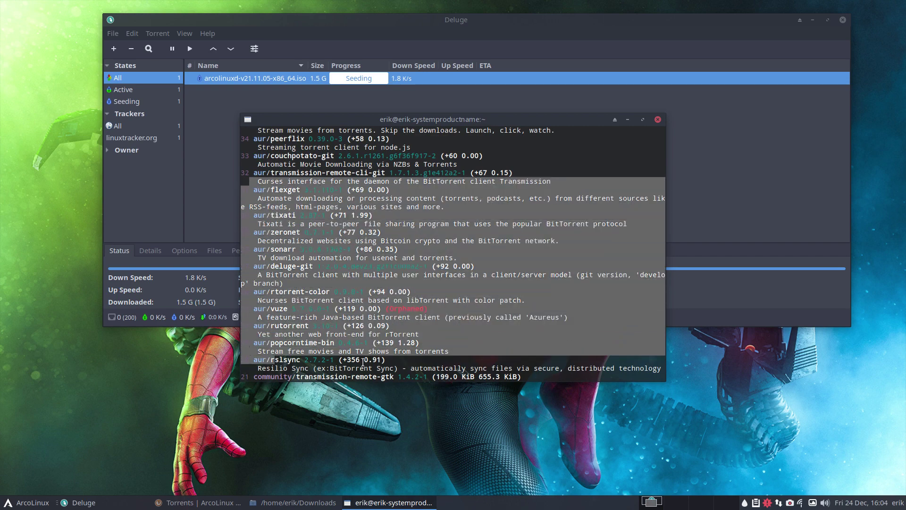
pyautogui.click(341, 316)
pyautogui.doubleClick(298, 340)
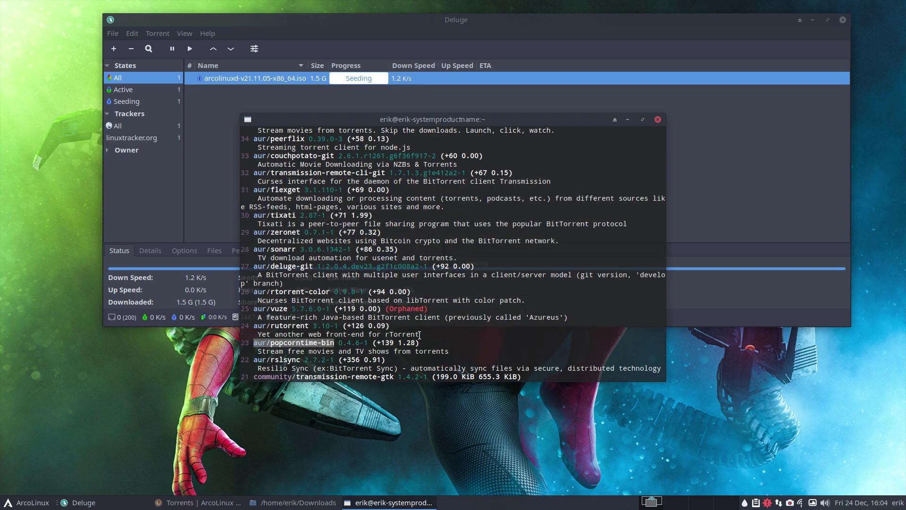
pyautogui.scroll(3, 298, 283)
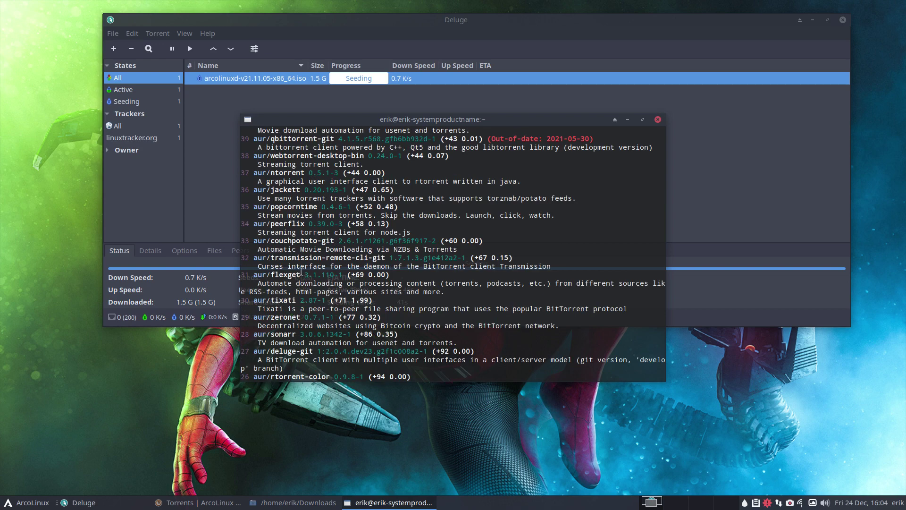
pyautogui.scroll(3, 308, 258)
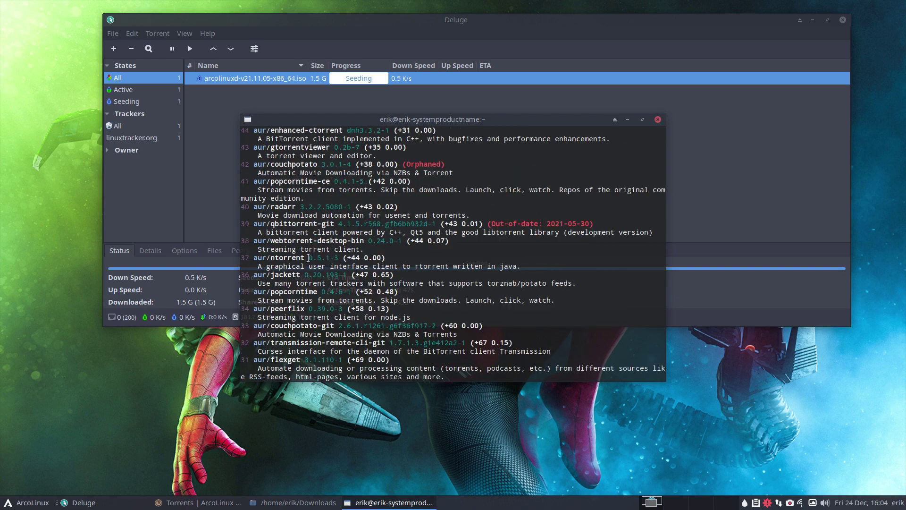
pyautogui.scroll(1, 309, 257)
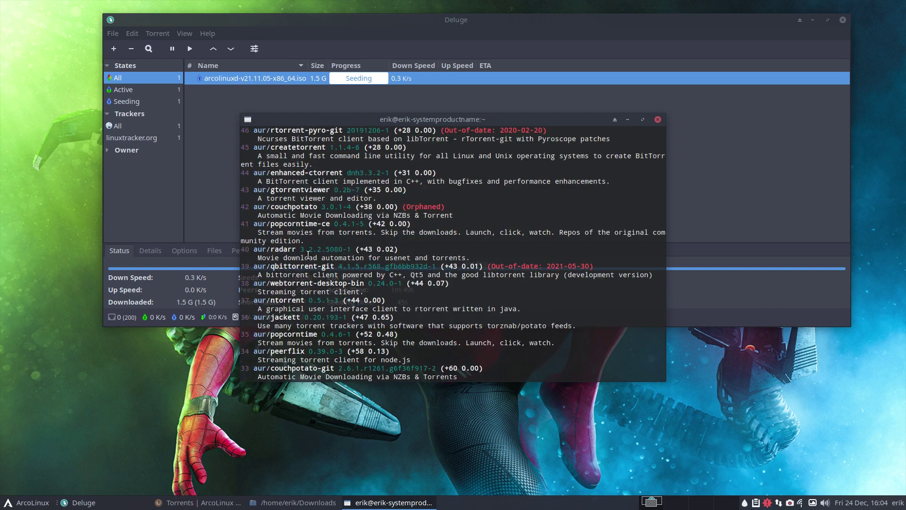
pyautogui.scroll(1, 308, 255)
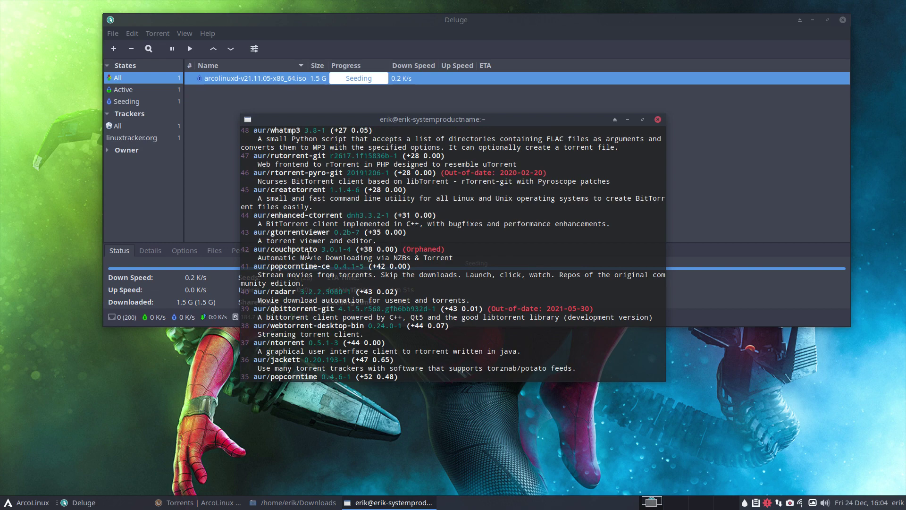
pyautogui.scroll(3, 316, 258)
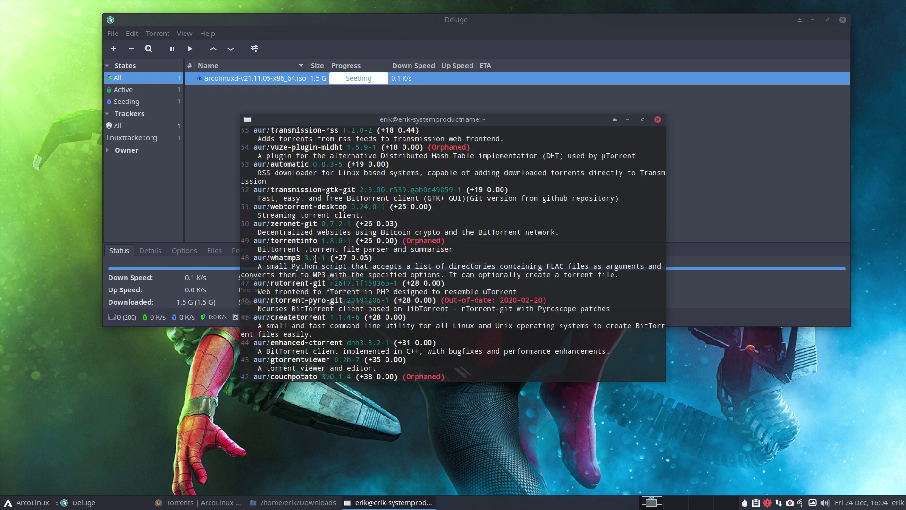
pyautogui.scroll(1, 316, 259)
pyautogui.scroll(2, 315, 257)
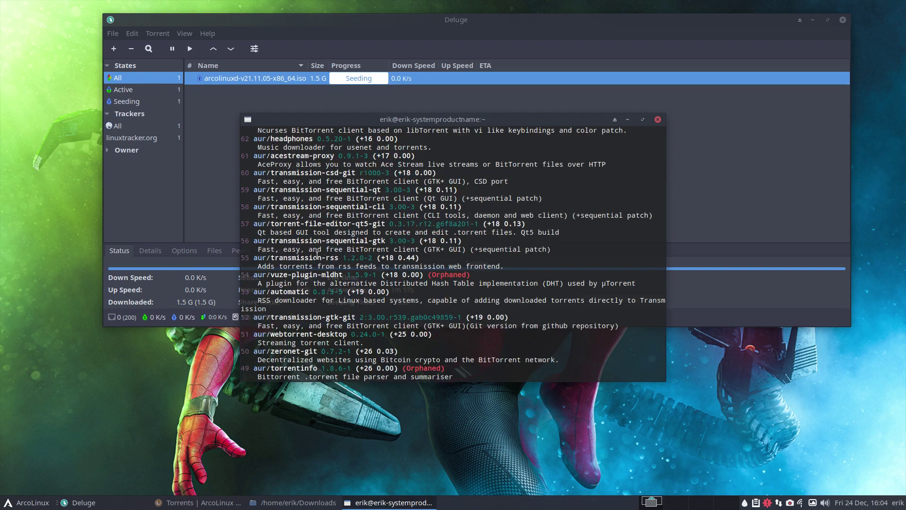
pyautogui.scroll(20, 317, 255)
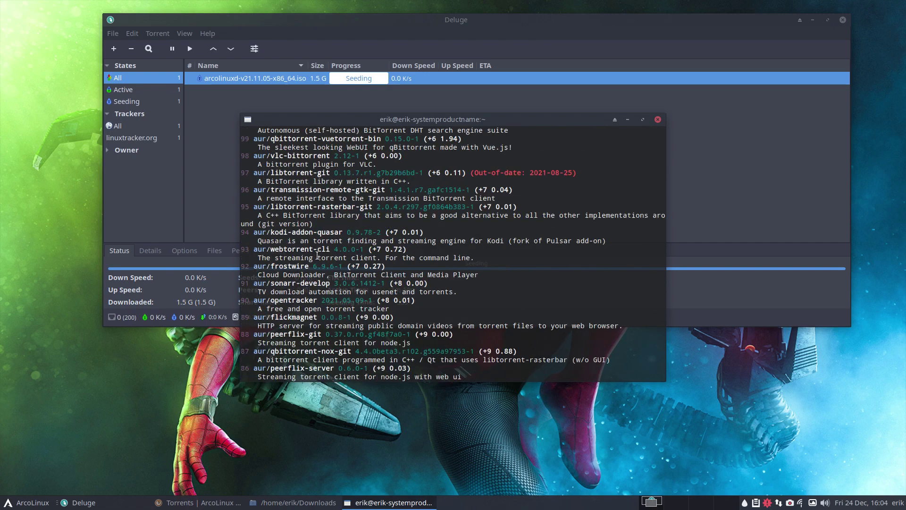
pyautogui.scroll(20, 317, 256)
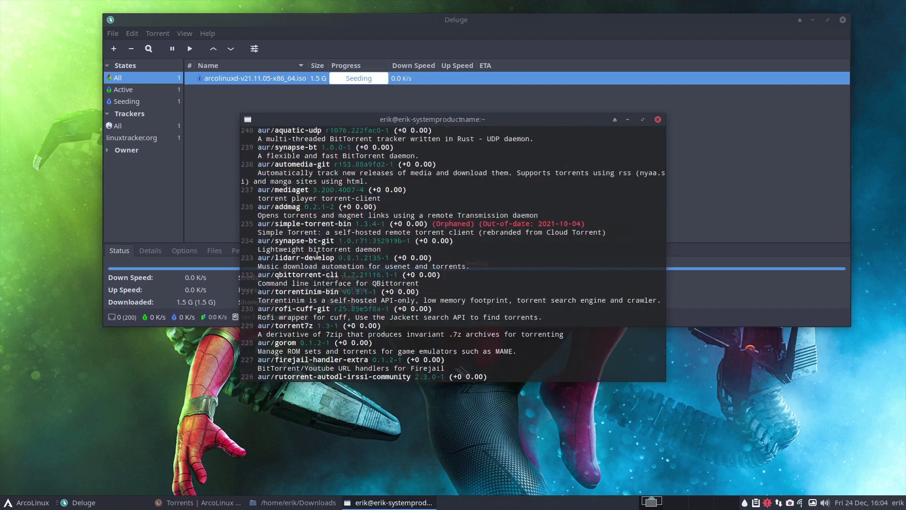
pyautogui.scroll(-3, 317, 255)
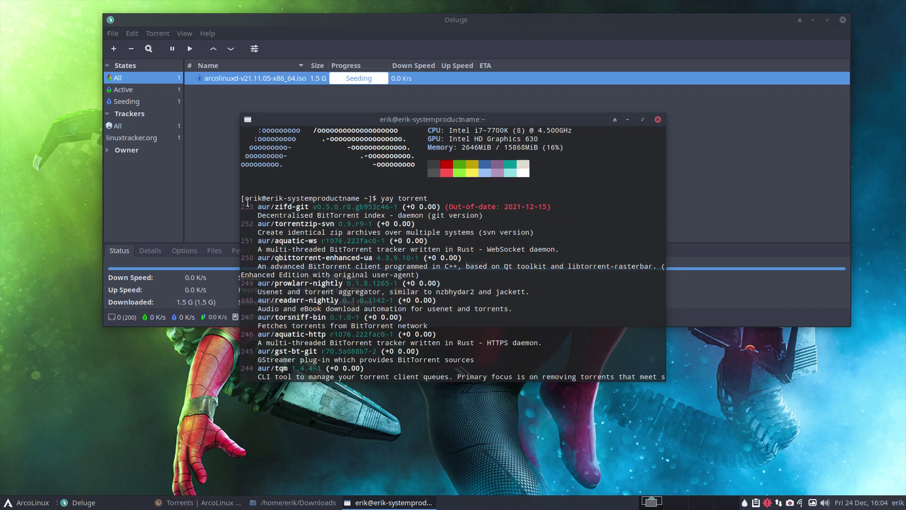